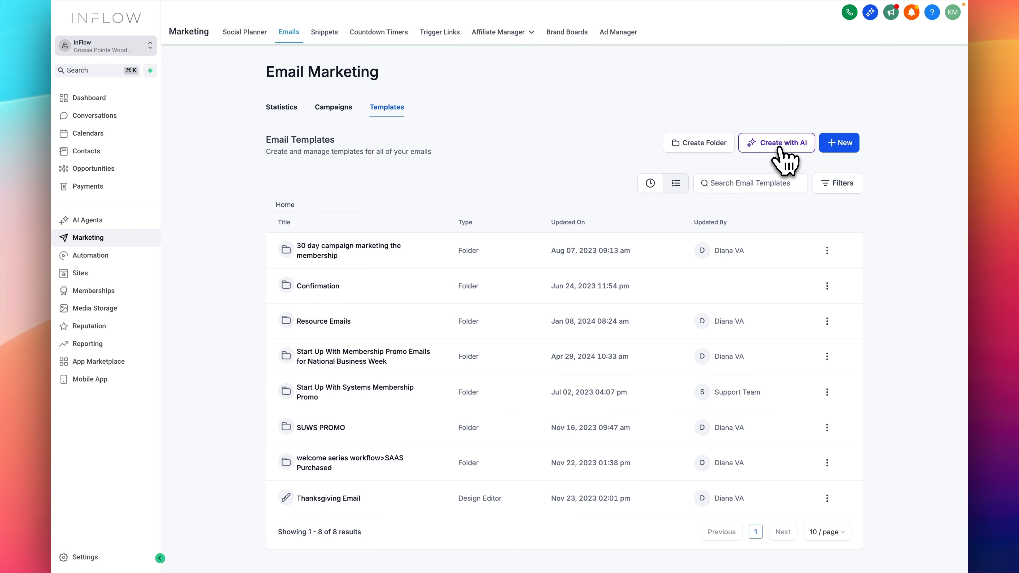
Step: Generate an AI email template from a prompt for an onboarding email welcoming clients into the inFlow Community, including their membership login credentials
left_click(779, 145)
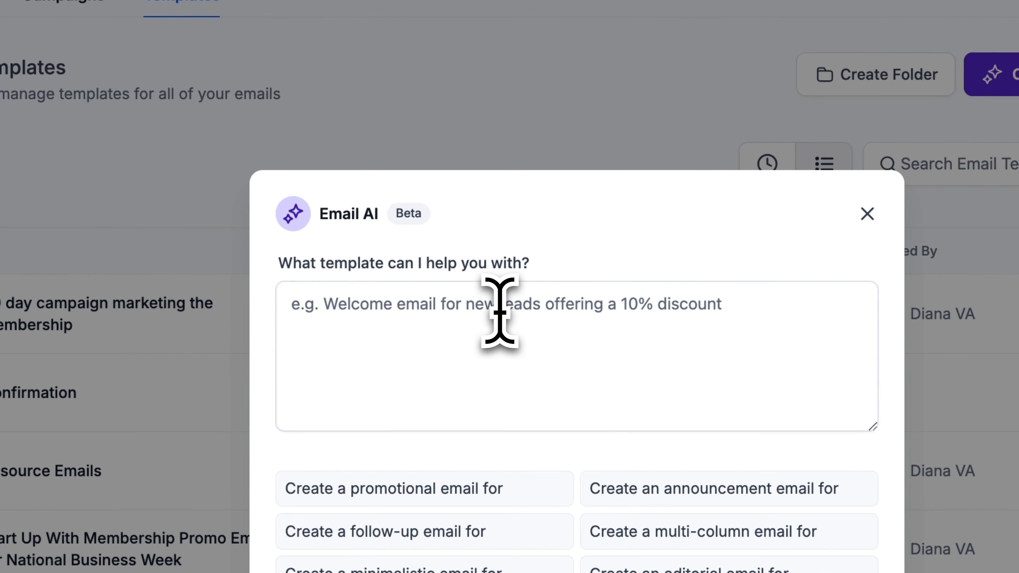
left_click(530, 251)
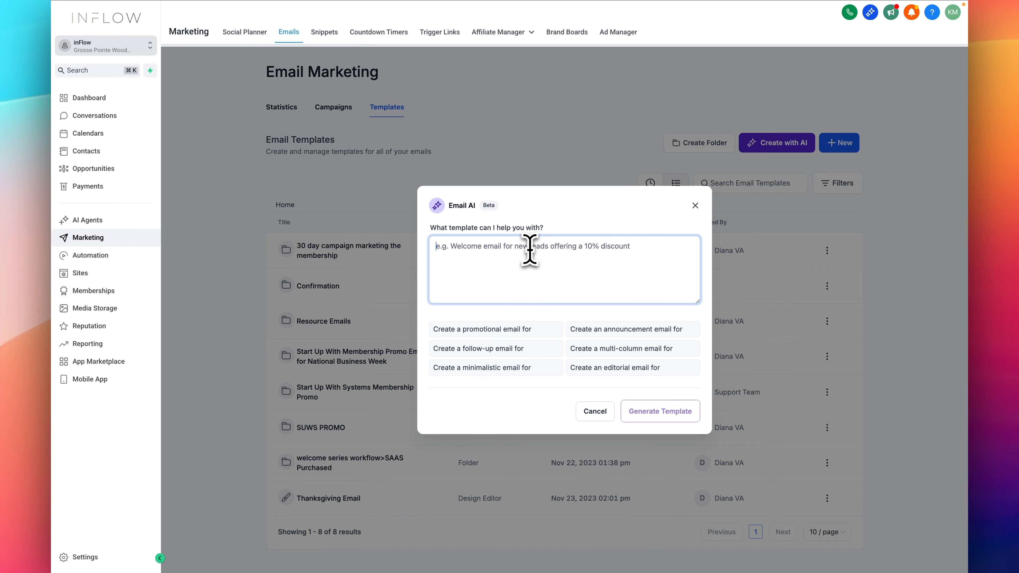
key("super+v")
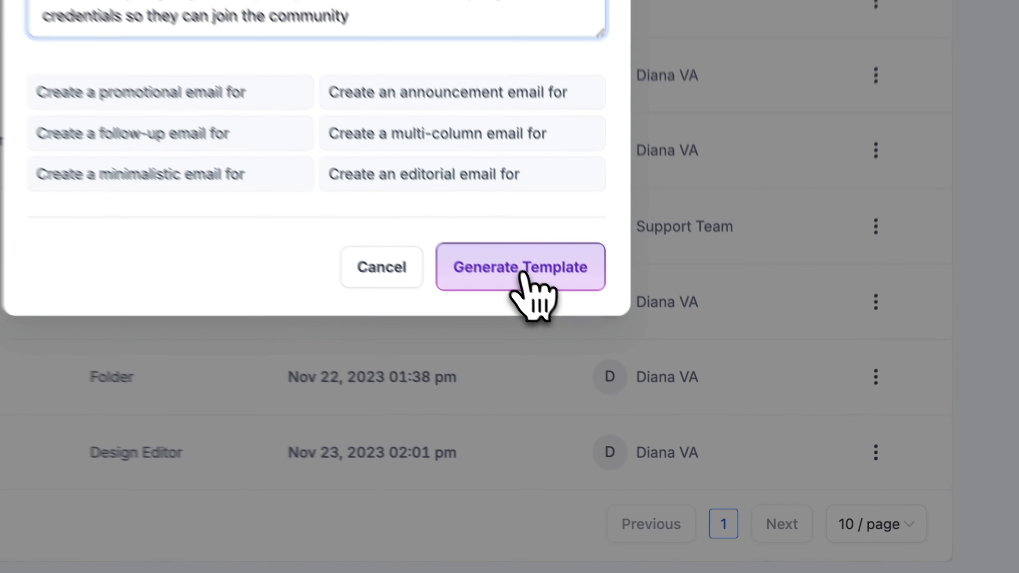
left_click(661, 413)
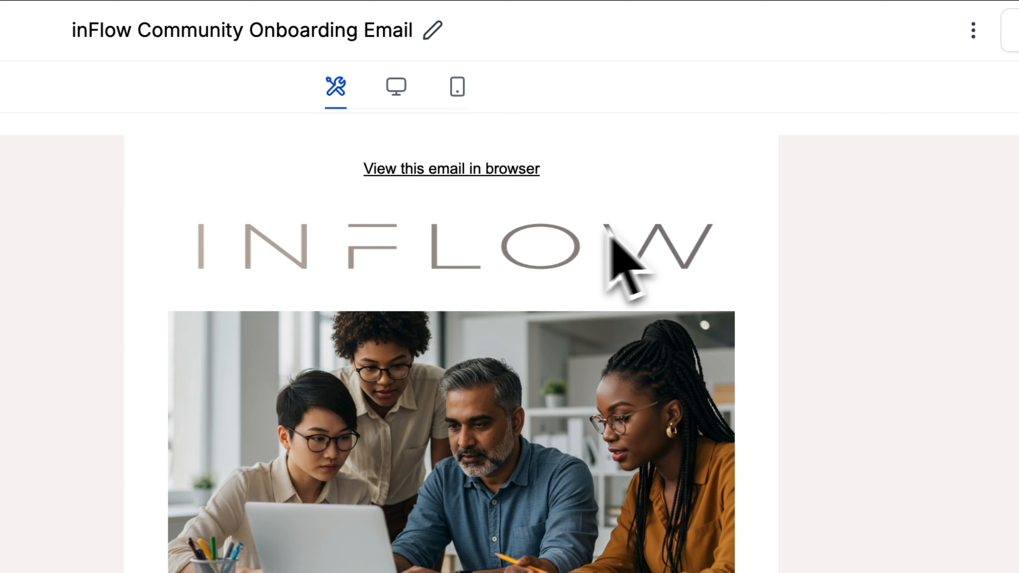
Step: Reduce the size of the INFLOW logo image above the email's header photo
left_click(617, 111)
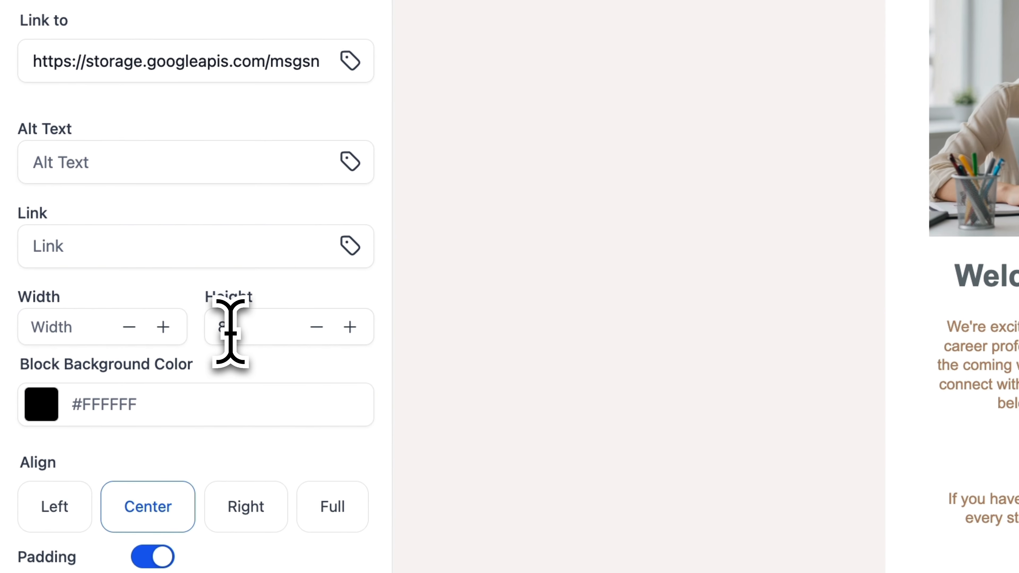
left_click(231, 334)
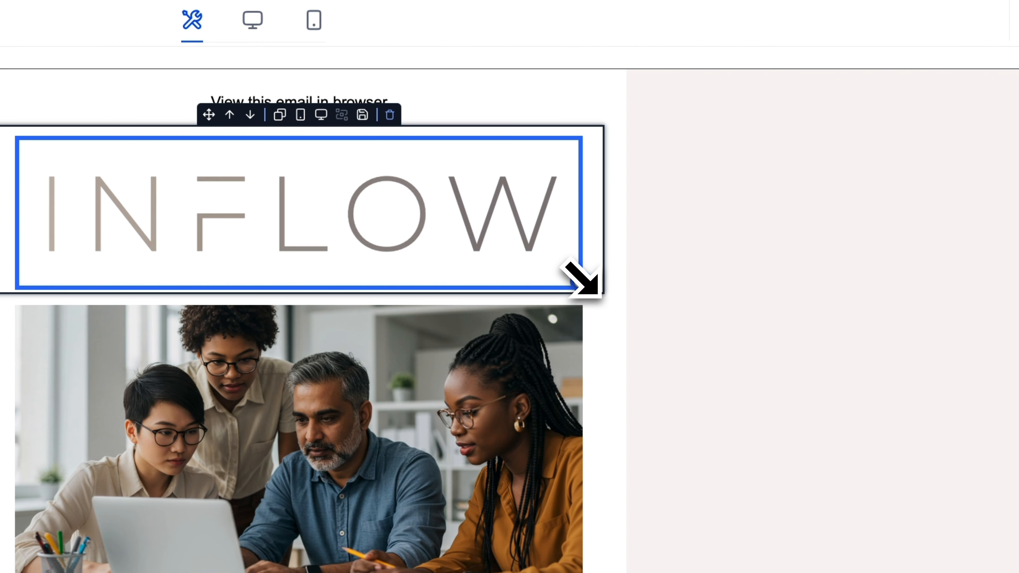
left_click_drag(582, 281, 330, 209)
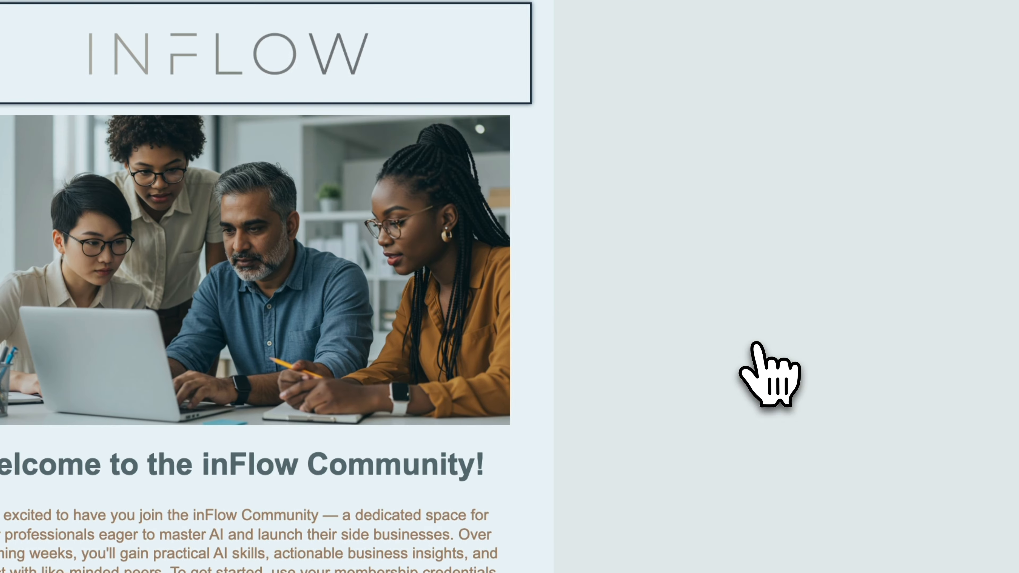
left_click(201, 277)
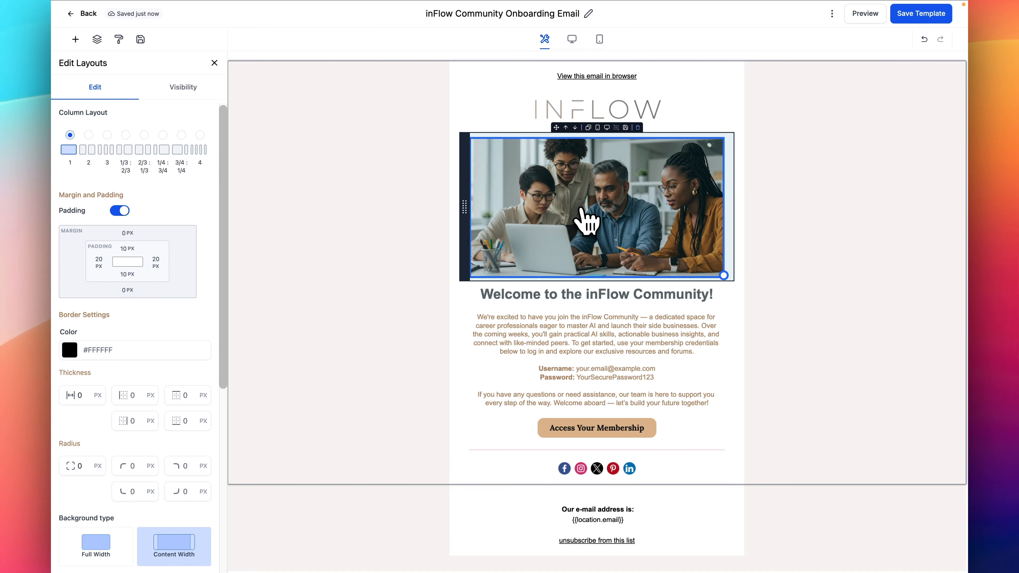
Step: Replace the sample username in the body text with the Membership Contacts Email custom value and relabel that line "Email"
left_click(569, 323)
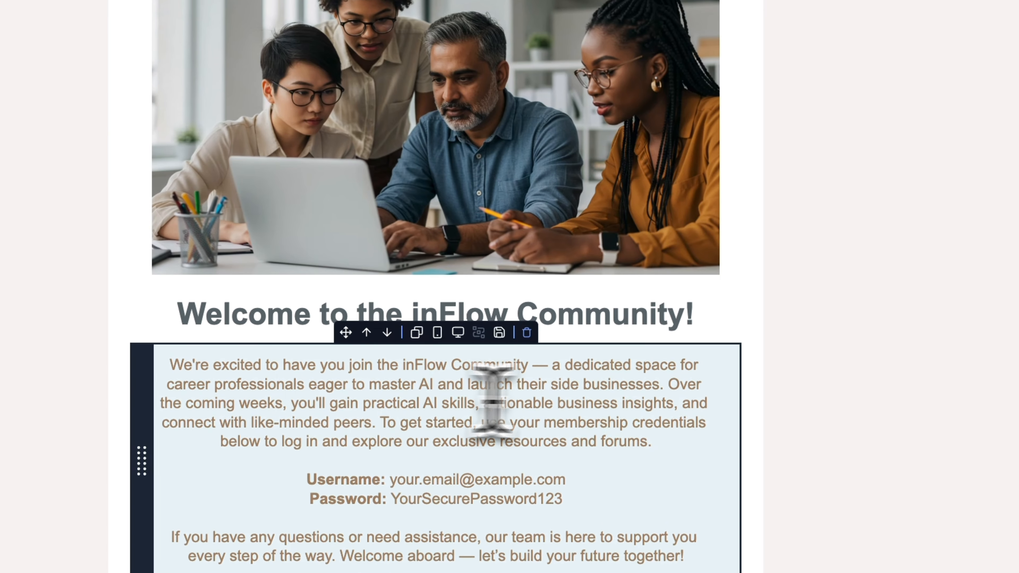
left_click(682, 327)
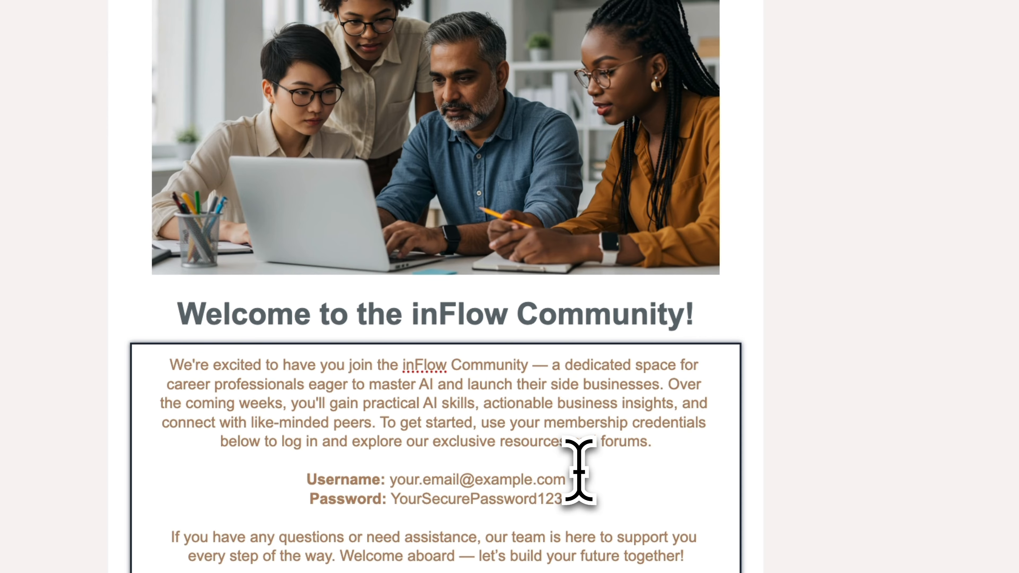
left_click_drag(581, 485, 388, 485)
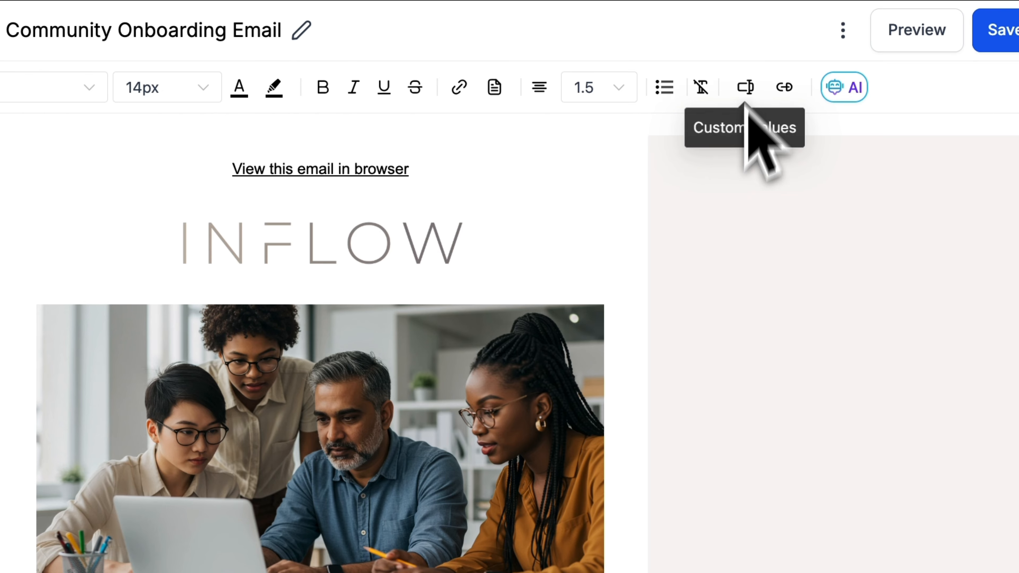
left_click(749, 88)
scroll(749, 385, "down", 5)
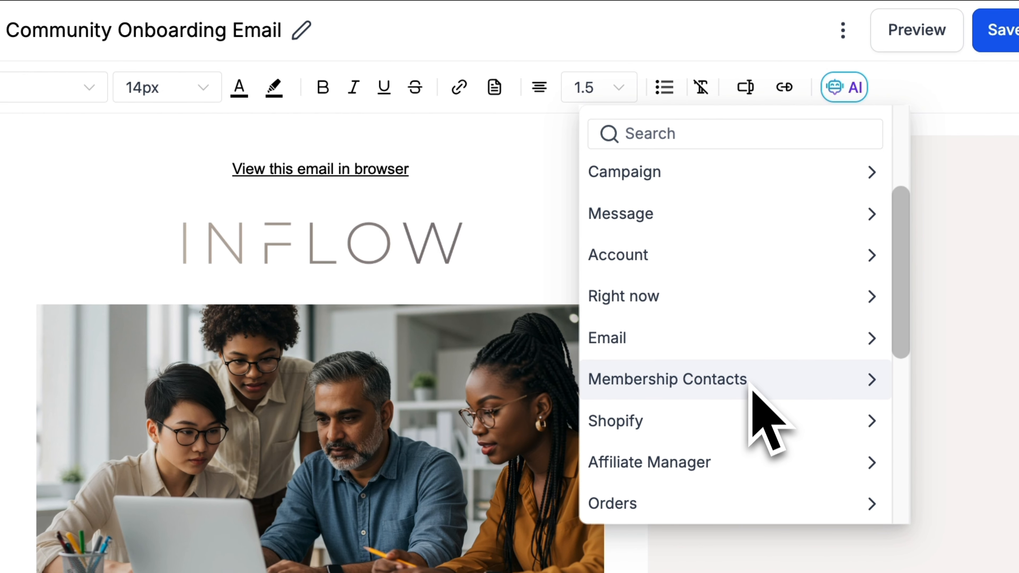
scroll(752, 358, "down", 1)
left_click(754, 355)
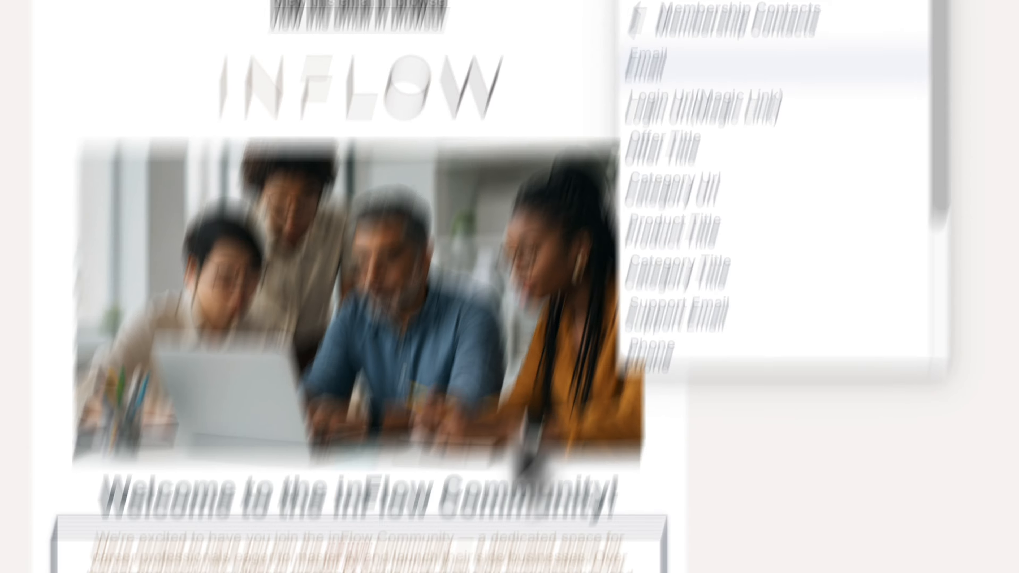
left_click(679, 232)
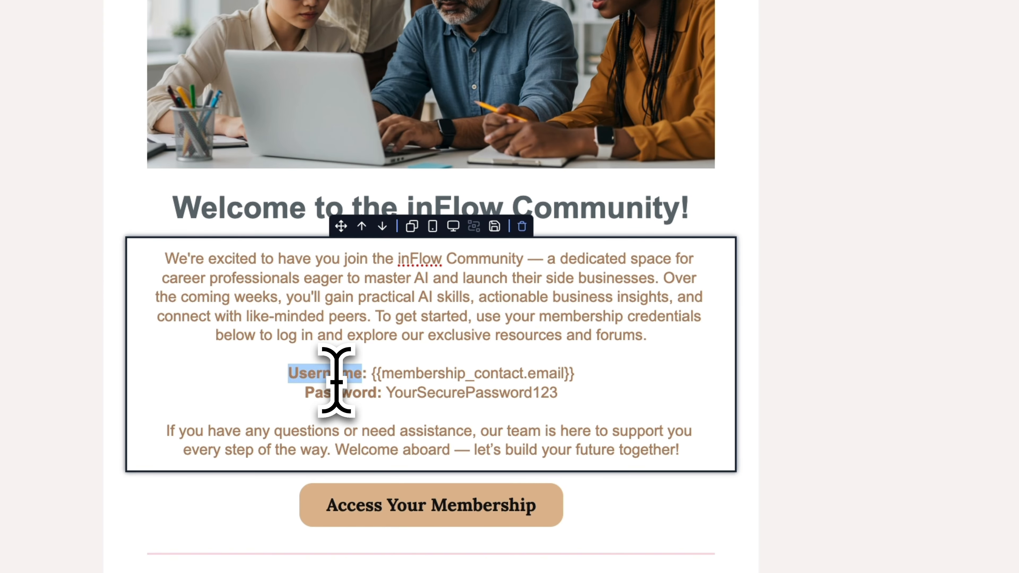
type("Email")
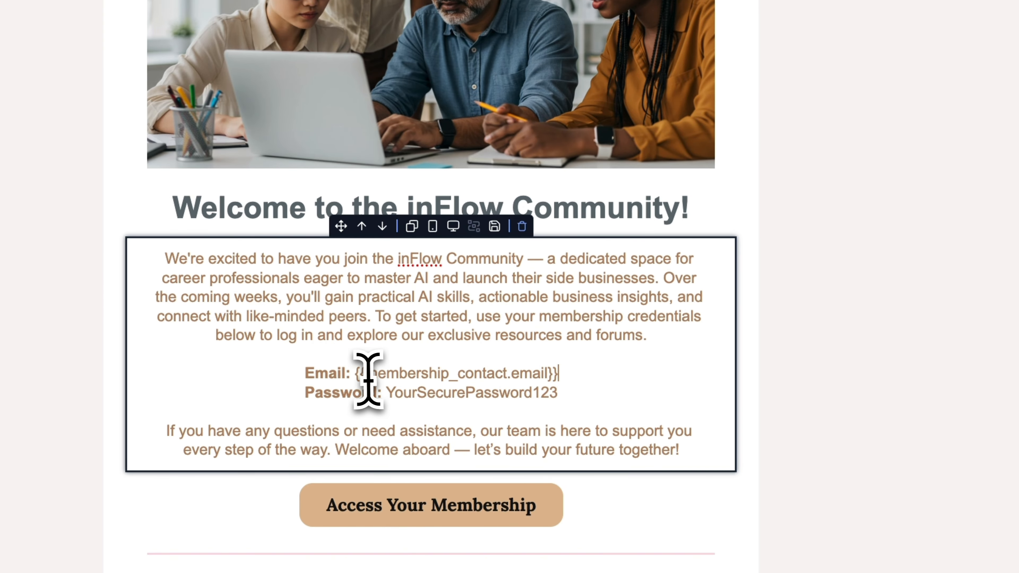
Step: Replace the sample password with the Membership Contacts Login Url (Magic Link) custom value and relabel the line "Magic URL"
left_click_drag(355, 381, 385, 398)
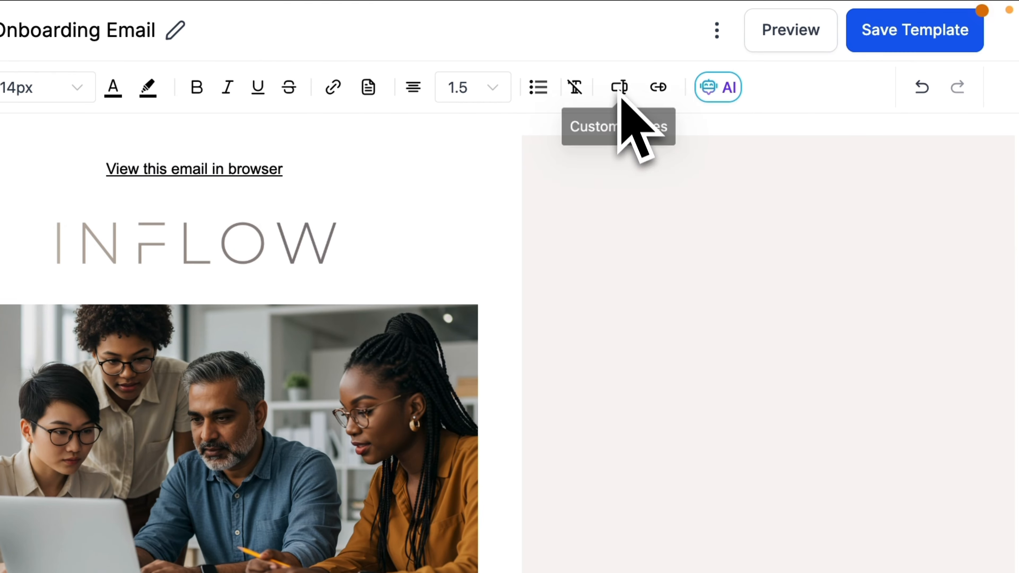
left_click(620, 93)
scroll(642, 361, "down", 2)
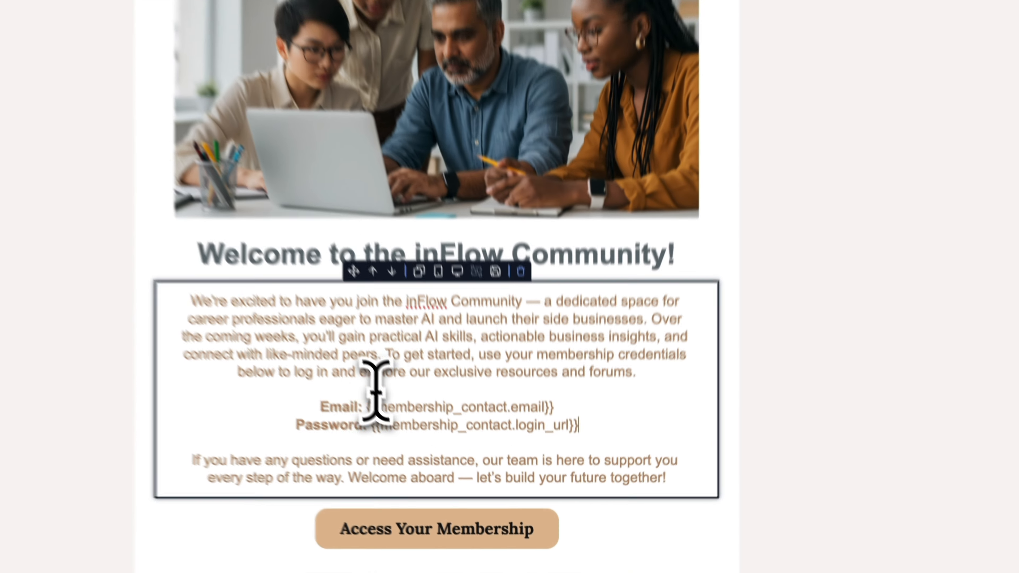
double_click(309, 411)
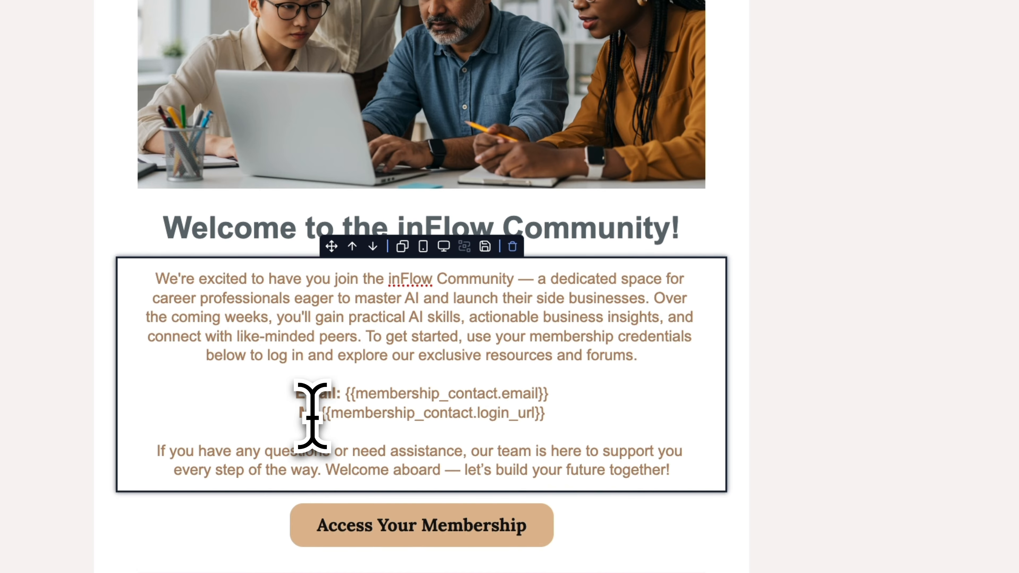
type("Magic URL")
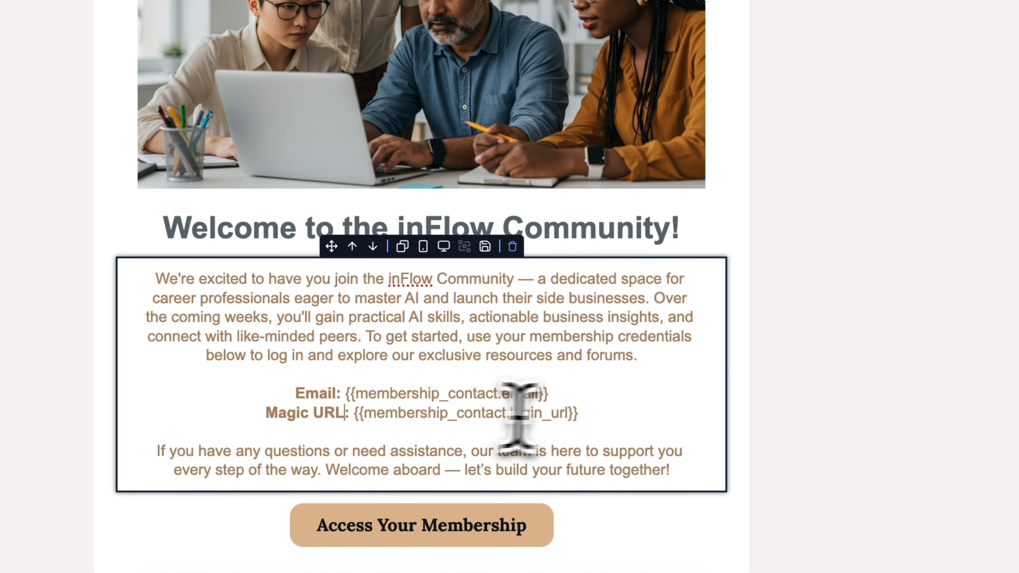
Step: Turn the Magic URL value into a link pointing to {{membership_contact.login_url}}, opening in a new window
left_click_drag(579, 414, 355, 421)
key("ctrl+c")
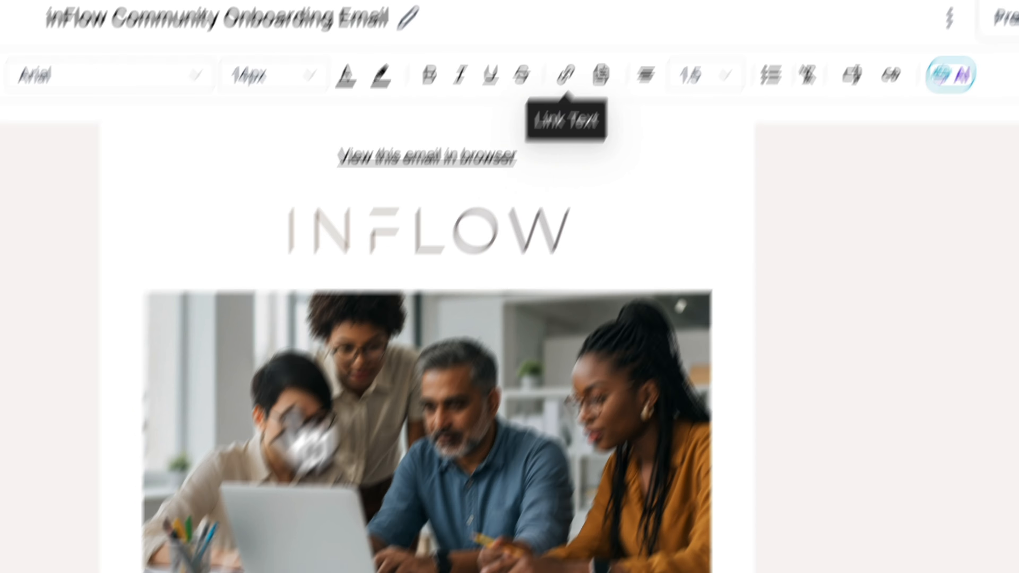
left_click(559, 86)
key("ctrl+v")
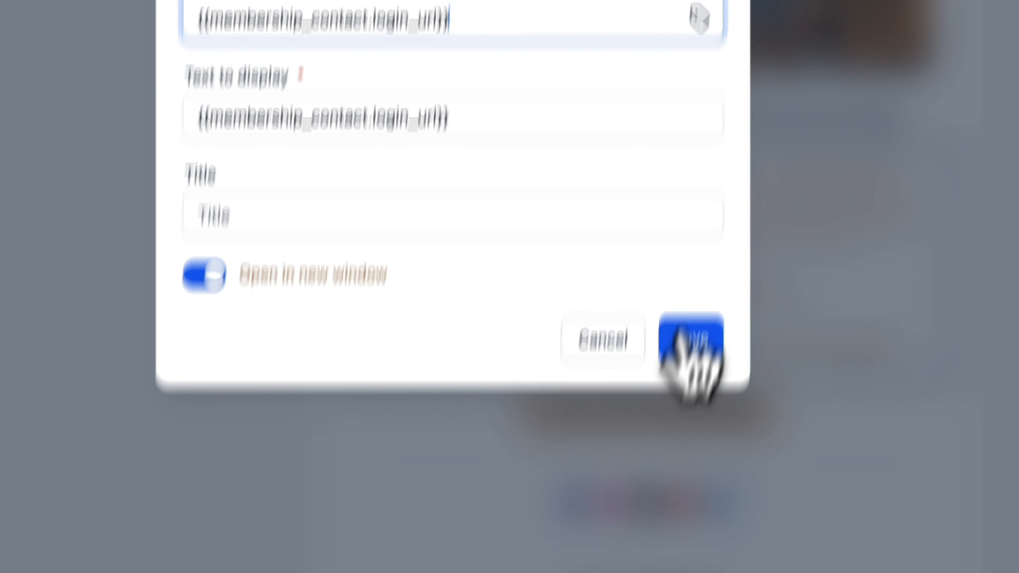
left_click(678, 506)
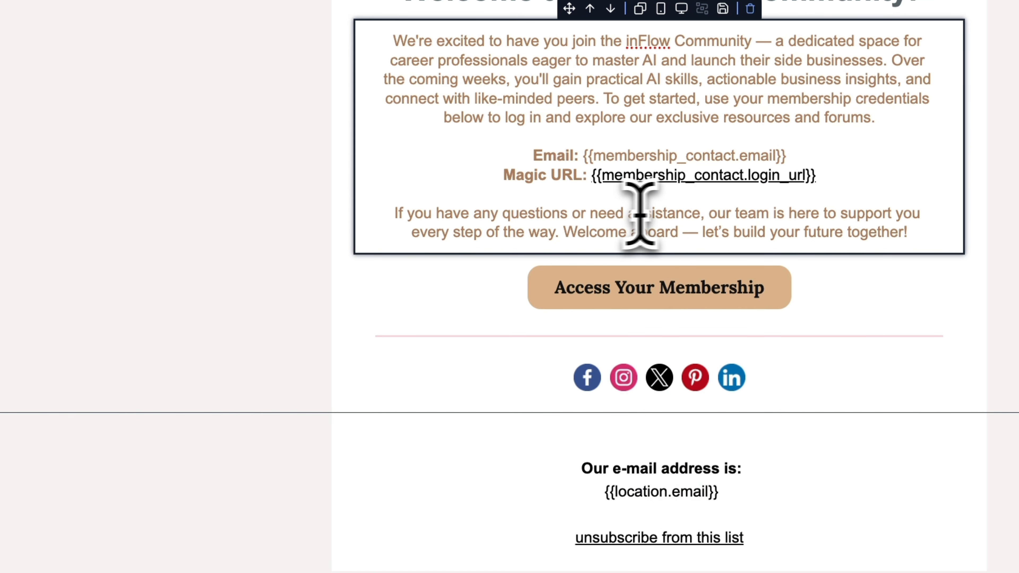
left_click(543, 219)
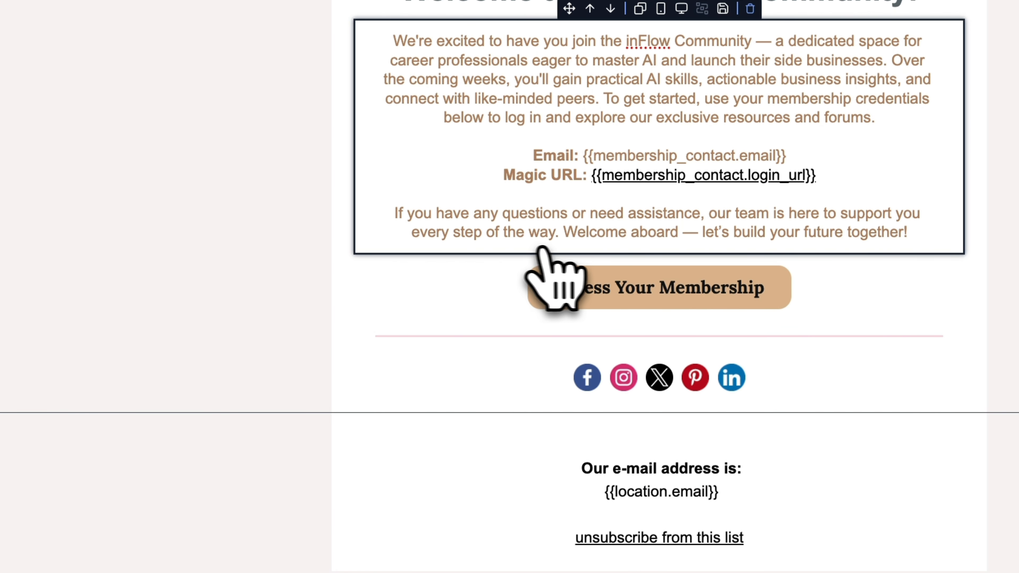
Step: Set the link URL of the "Access Your Membership" button to {{membership_contact.login_url}}
left_click(661, 289)
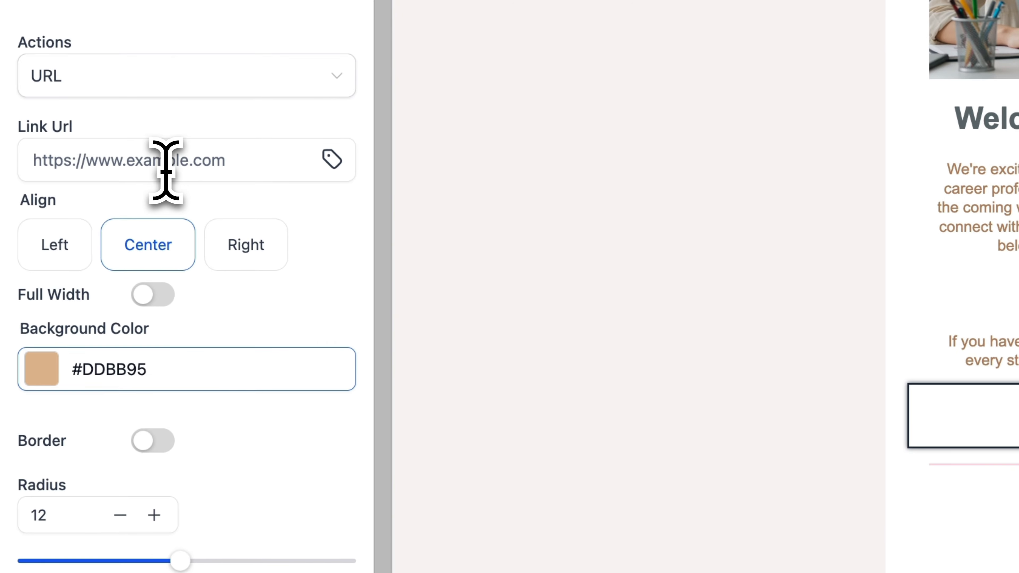
left_click(164, 163)
key("ctrl+v")
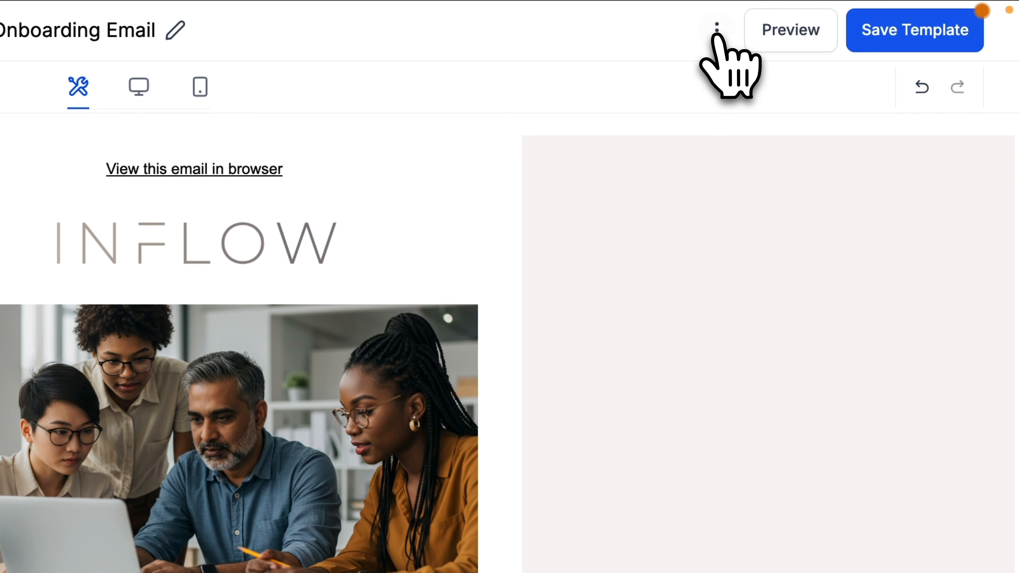
Step: Review the email subject in the template settings and save the settings
left_click(717, 28)
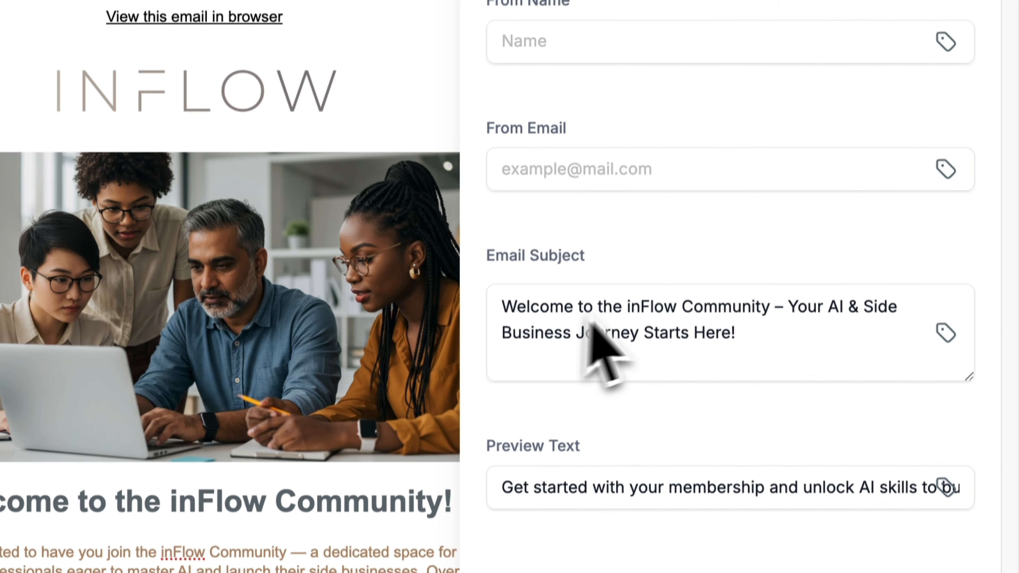
left_click(678, 300)
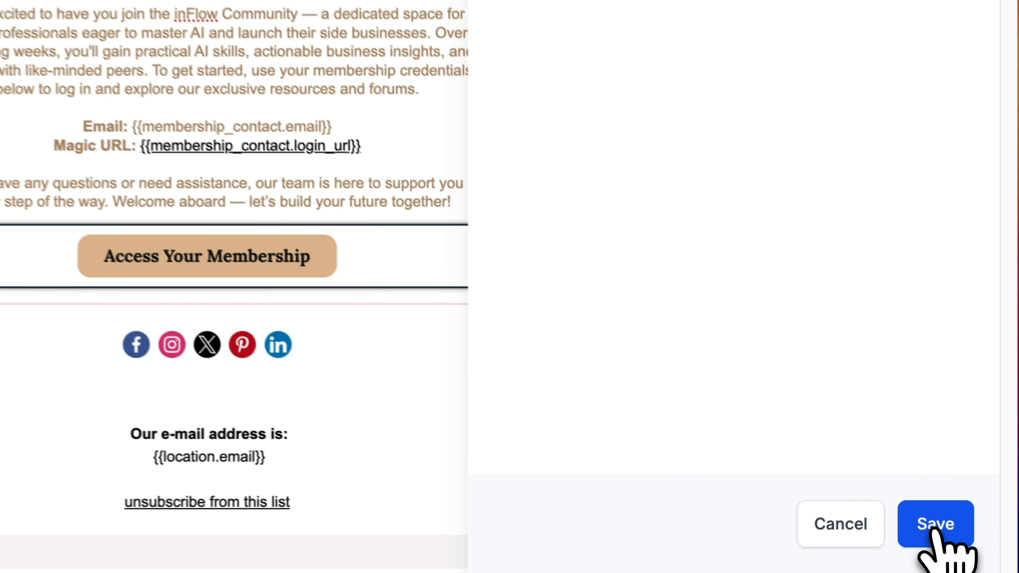
left_click(931, 553)
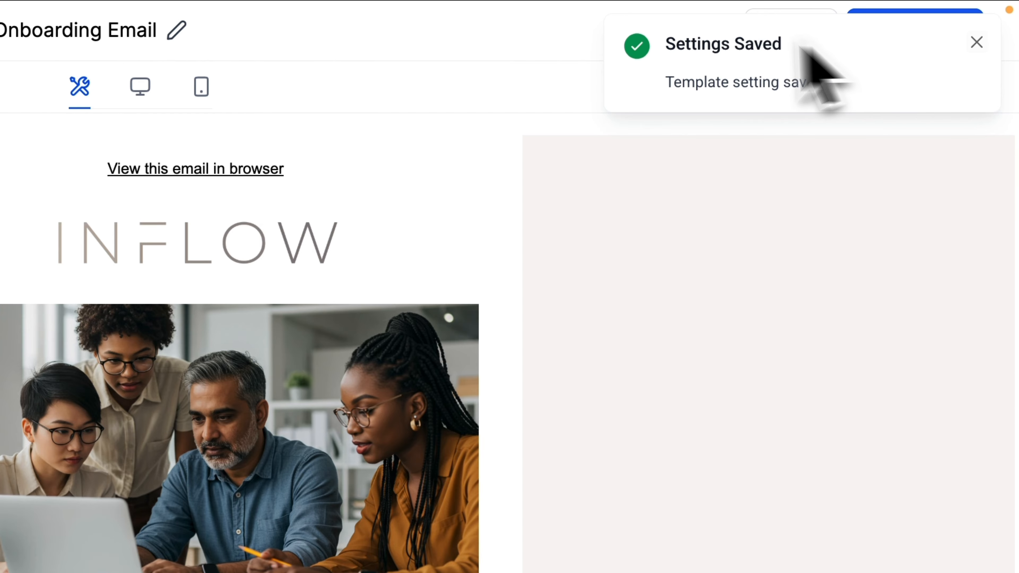
Step: In the template settings, set the From Name to "inFlow", enter the sender's email address and save
left_click(718, 32)
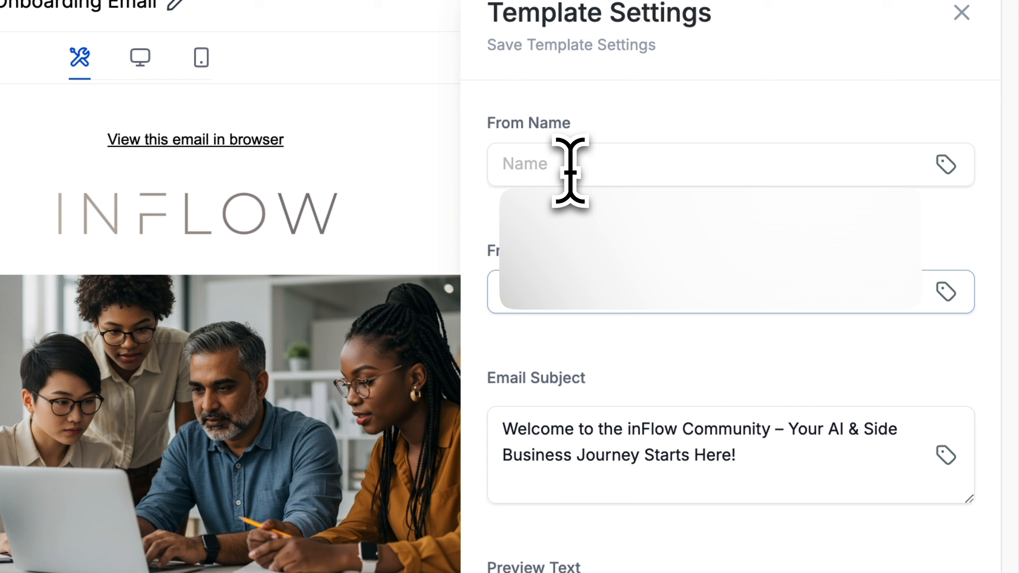
left_click(571, 172)
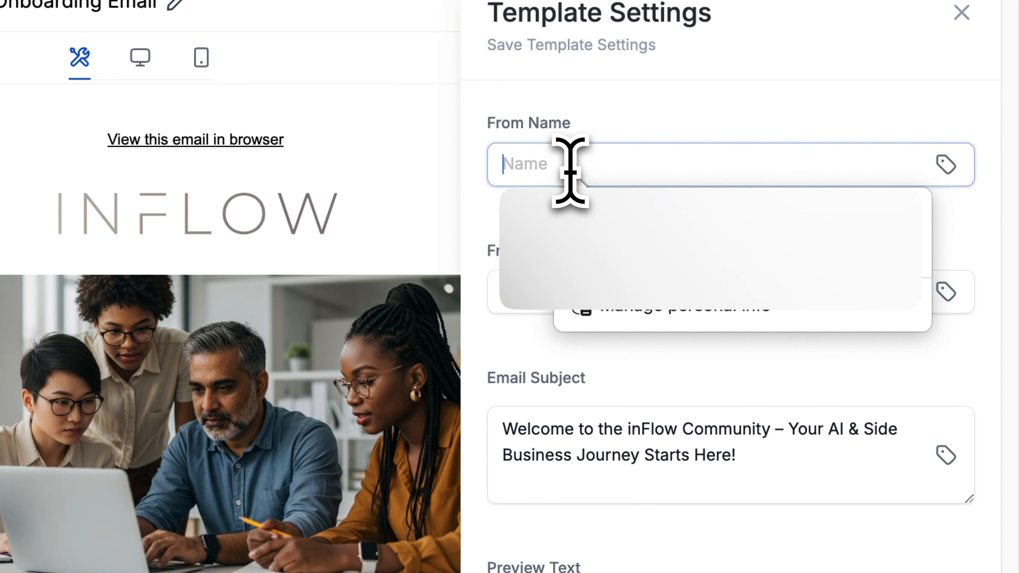
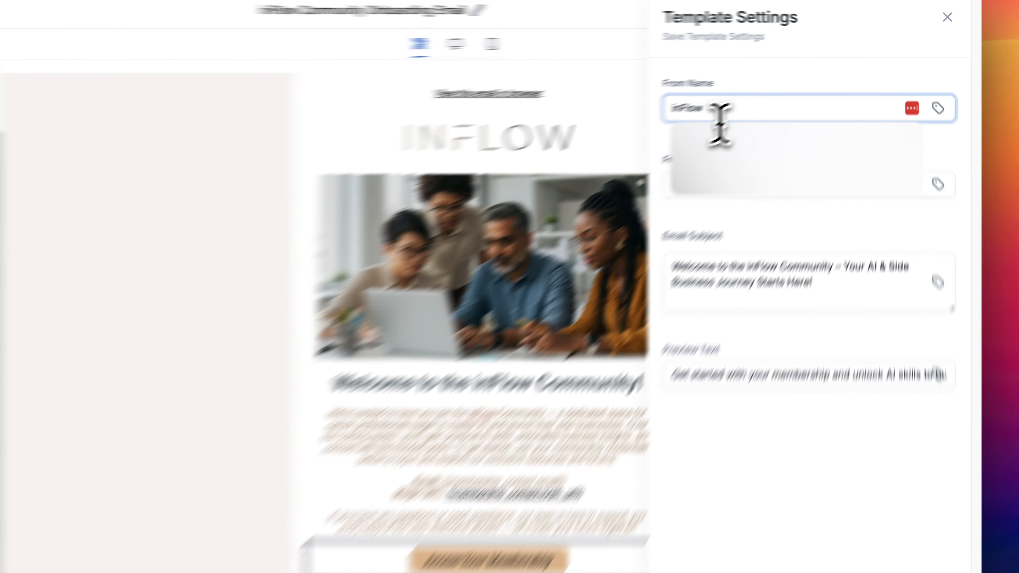
key("Tab")
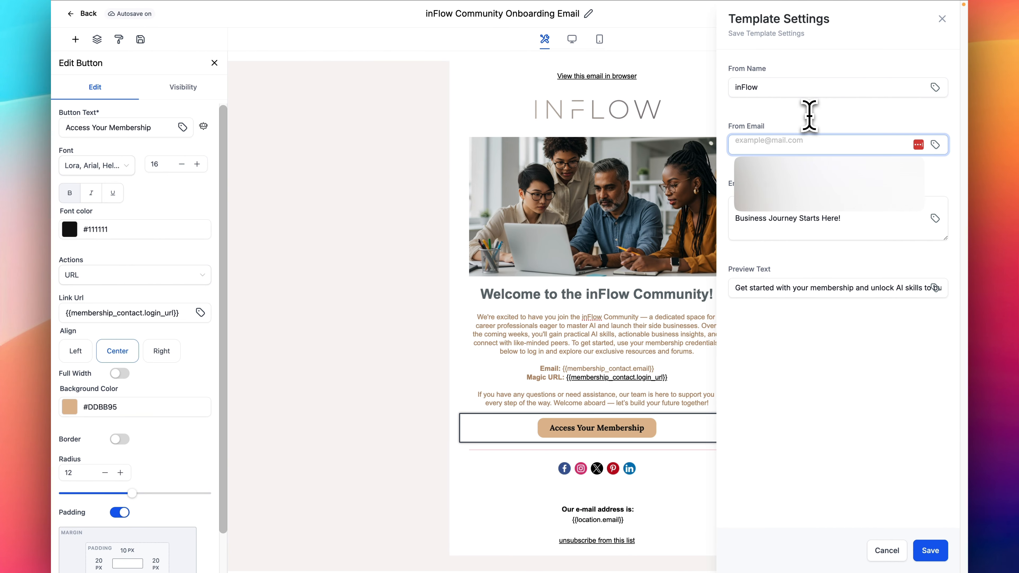
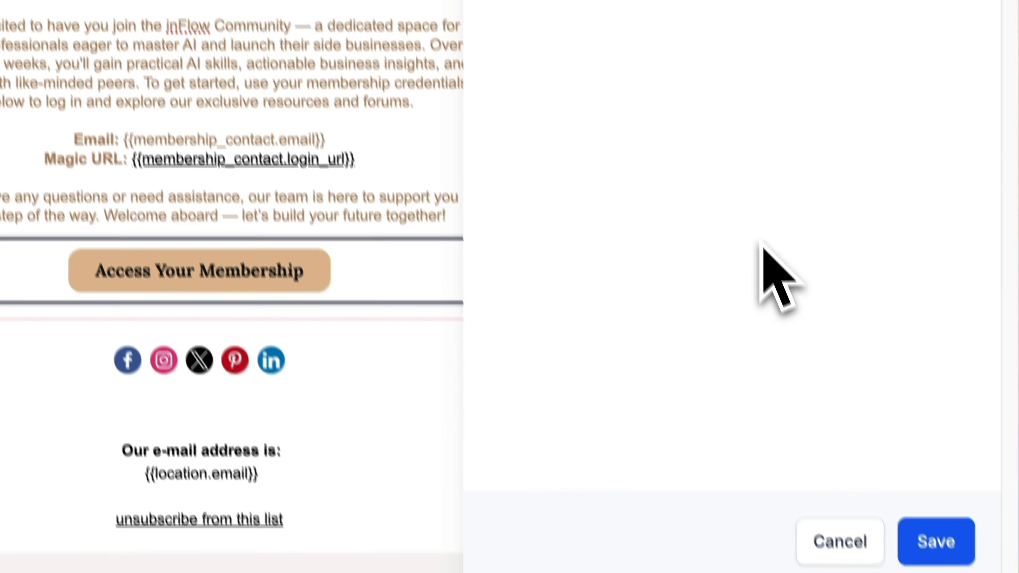
left_click(923, 524)
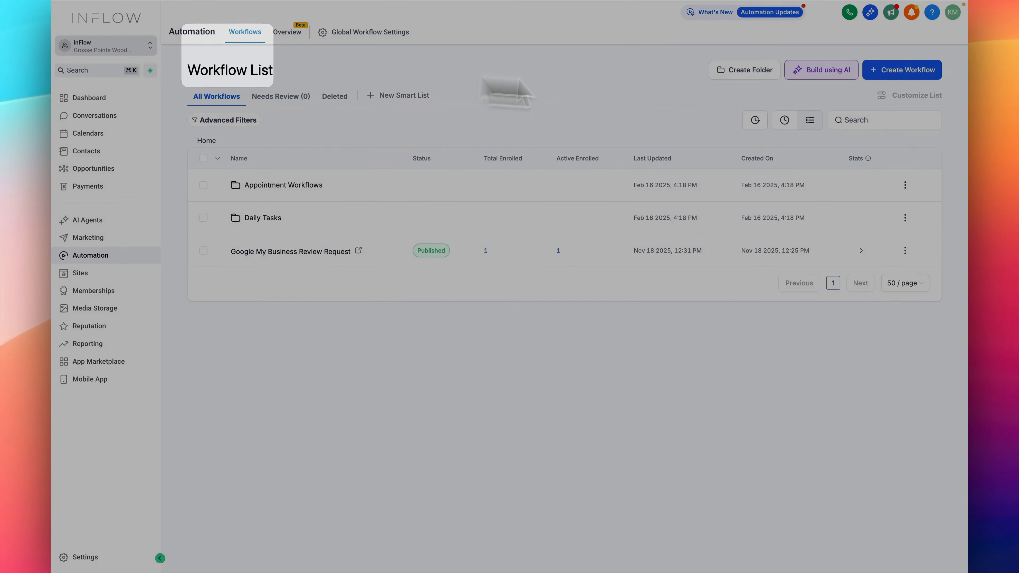
Step: Create a new workflow from scratch and name it "New Member Onboarding Flow"
left_click(889, 74)
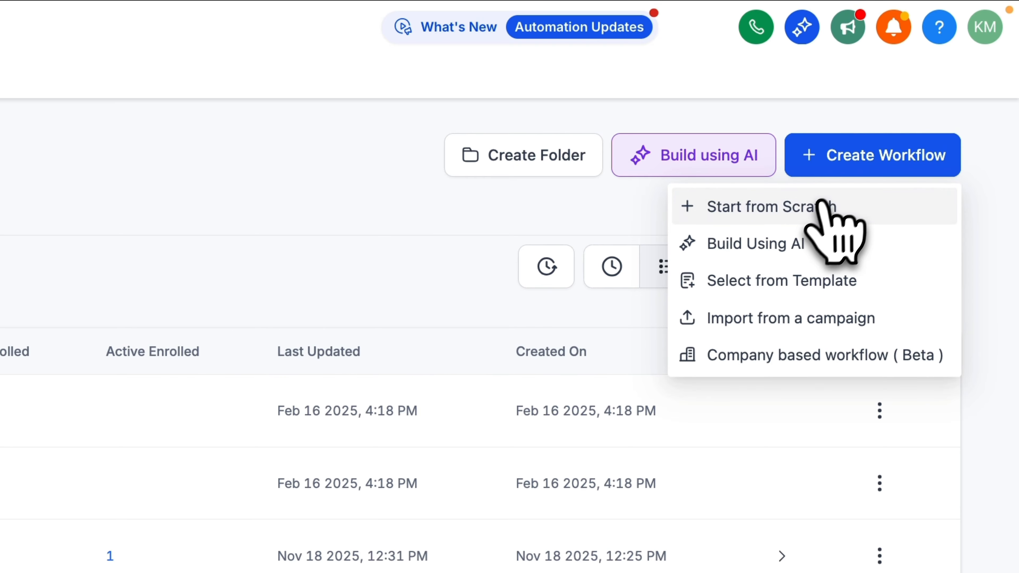
left_click(863, 211)
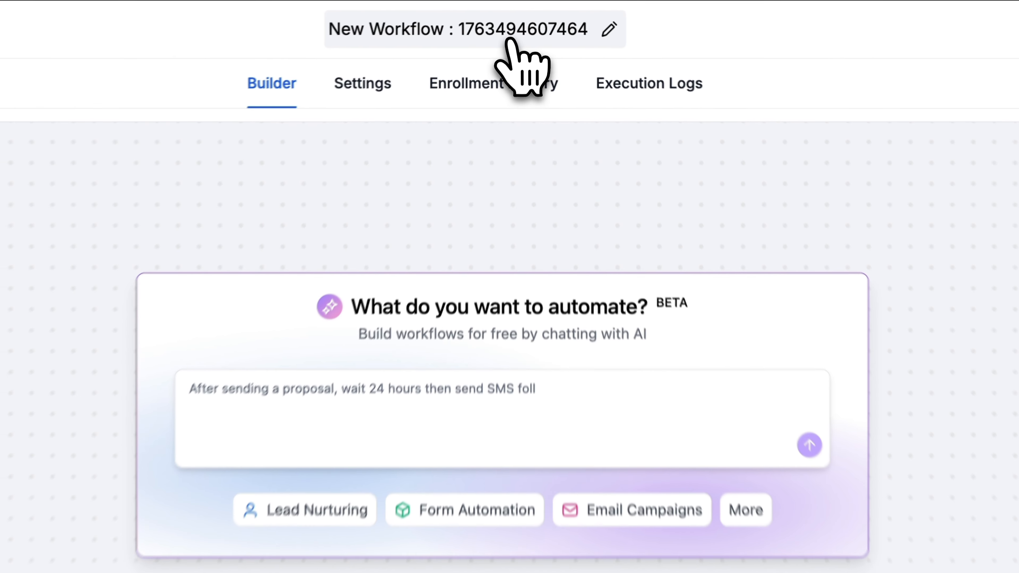
left_click(523, 16)
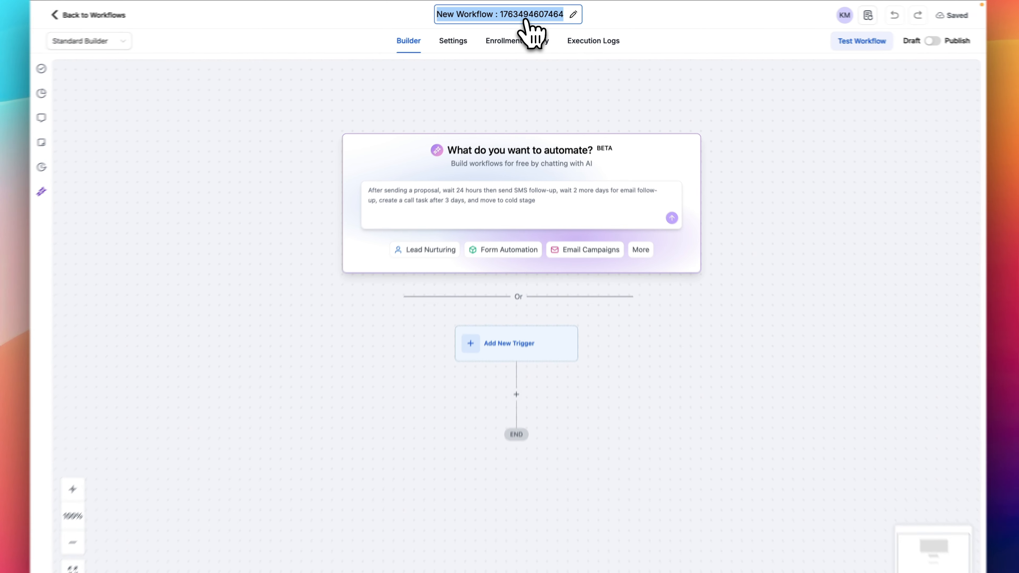
type("New Member Onboarding Flow")
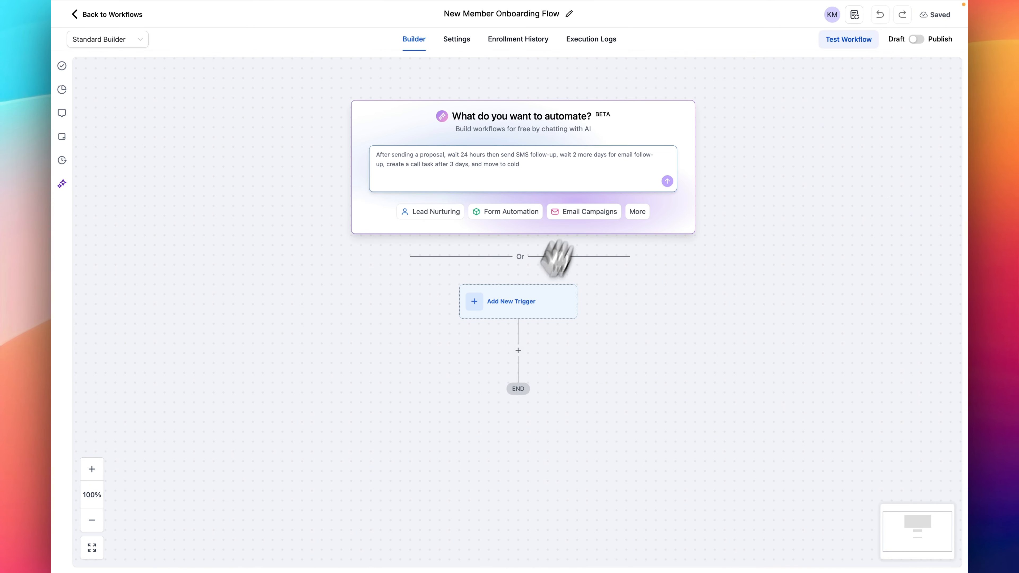
Step: Switch the workflow from the Standard Builder to the Advanced Builder
scroll(524, 257, "down", 2)
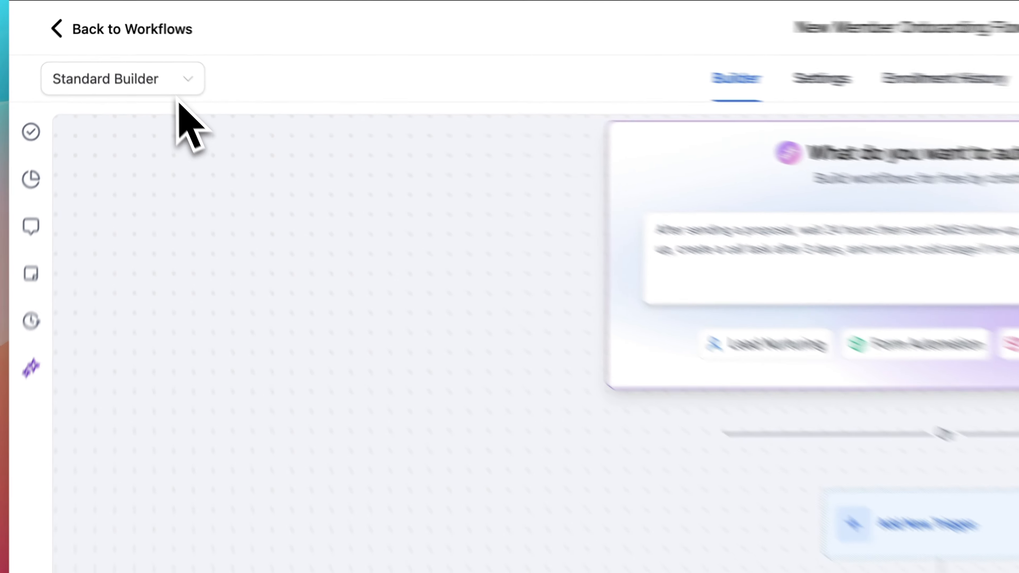
left_click(138, 40)
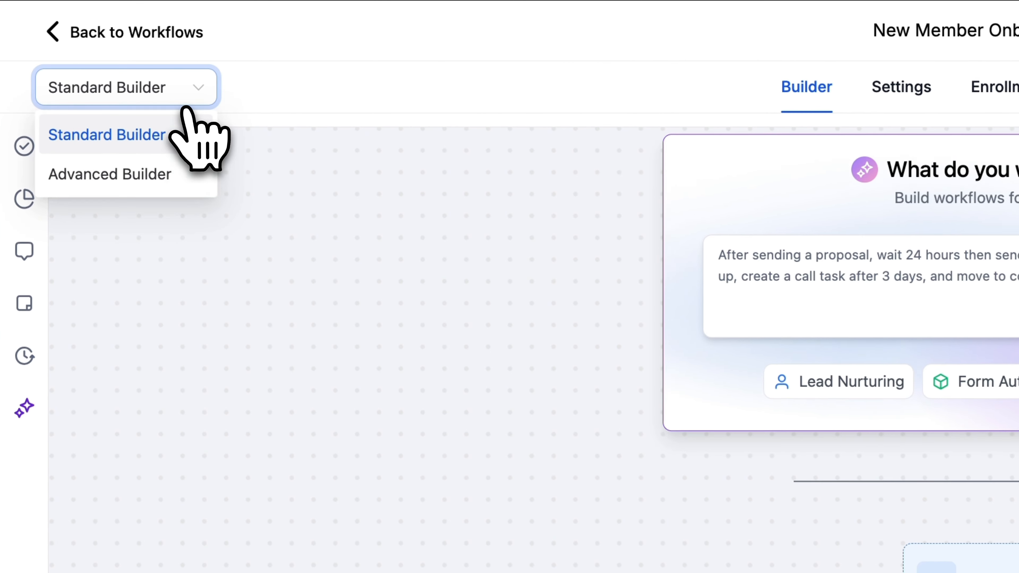
left_click(139, 174)
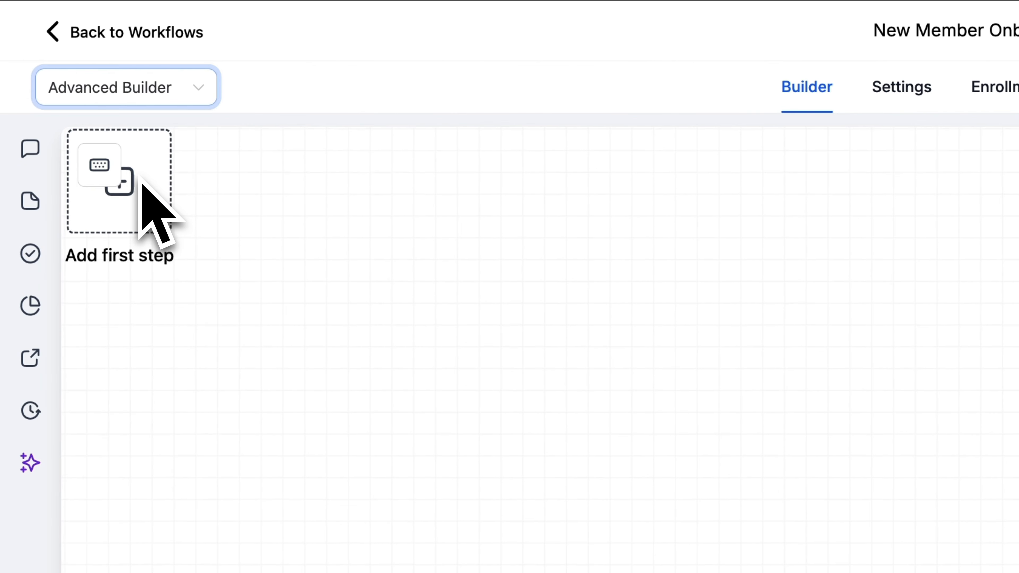
Step: Open the choices for adding the workflow's first step
left_click(140, 183)
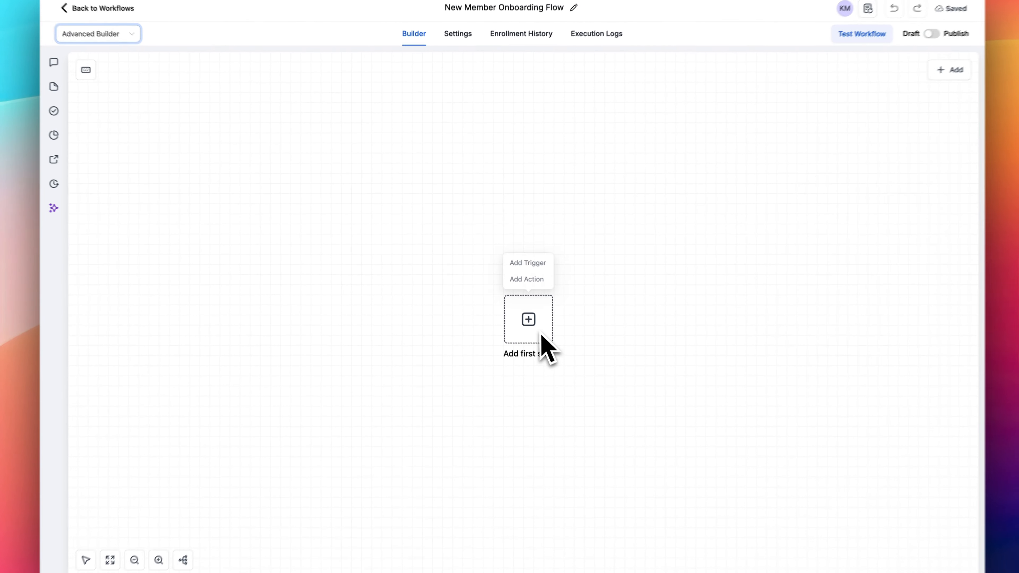